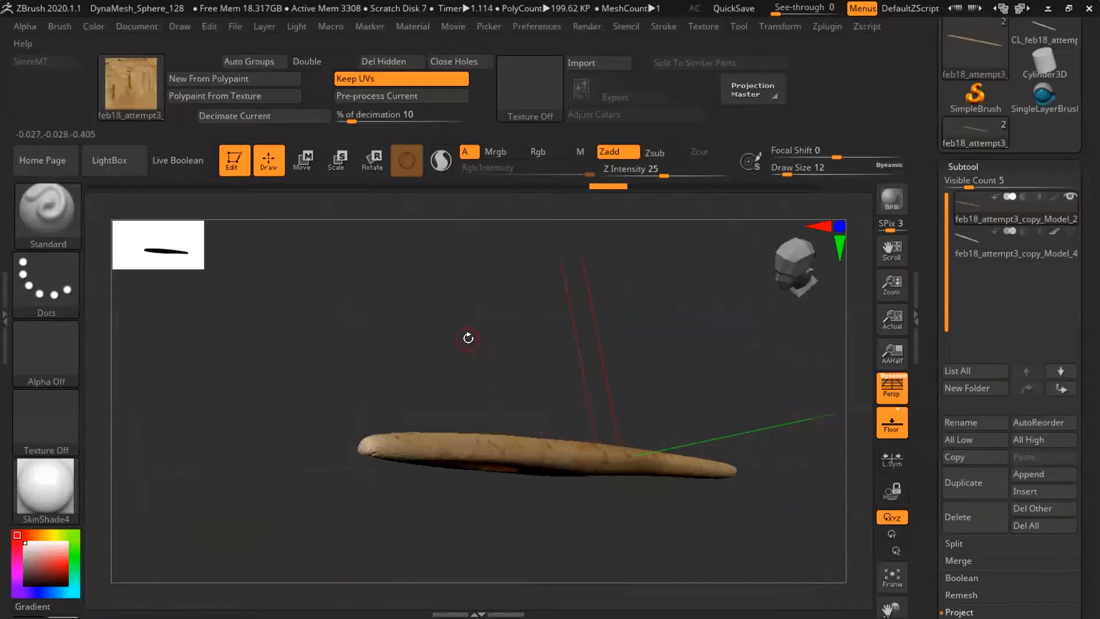
- Choose the Inflat brush for the jagged end of the shaft and turn off Mrgb colour painting
mouse_move(438, 354)
right_mouse_down("alt")
mouse_move(486, 329)
mouse_move(582, 338)
right_mouse_up("alt")
right_click_drag(489, 352, 467, 361, "shift")
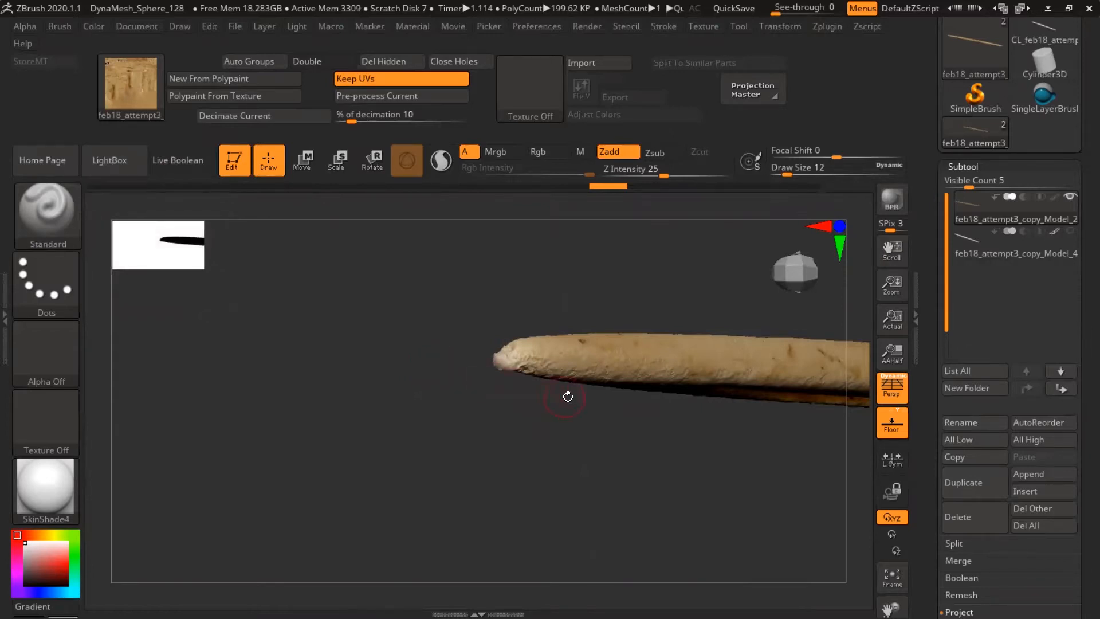
right_click_drag(623, 385, 490, 365, "ctrl")
right_click_drag(723, 396, 397, 381, "alt")
mouse_move(593, 399)
right_mouse_down("ctrl")
mouse_move(523, 385)
mouse_move(426, 410)
mouse_move(428, 425)
mouse_move(436, 308)
mouse_move(425, 245)
mouse_move(401, 345)
mouse_move(400, 290)
mouse_move(405, 344)
mouse_move(361, 344)
mouse_move(336, 379)
mouse_move(475, 377)
mouse_move(522, 362)
mouse_move(497, 397)
right_mouse_up("ctrl")
mouse_move(367, 366)
right_mouse_down("alt")
mouse_move(495, 378)
mouse_move(545, 368)
mouse_move(504, 393)
mouse_move(378, 375)
mouse_move(403, 367)
mouse_move(410, 415)
mouse_move(498, 416)
mouse_move(465, 419)
mouse_move(448, 401)
right_mouse_up("alt")
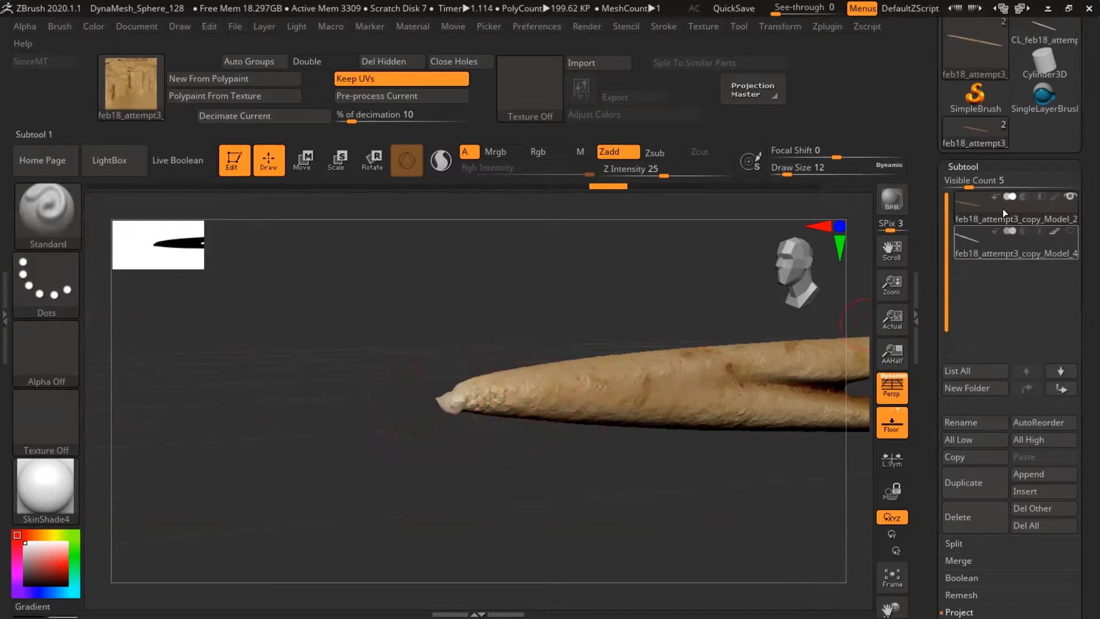
mouse_move(990, 202)
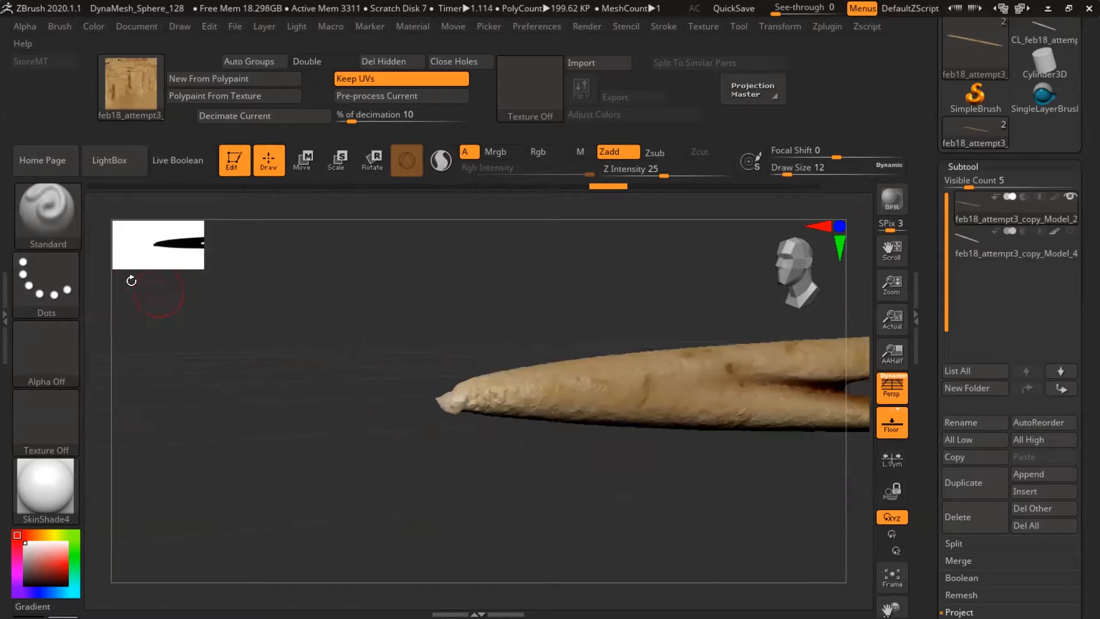
left_click(53, 214)
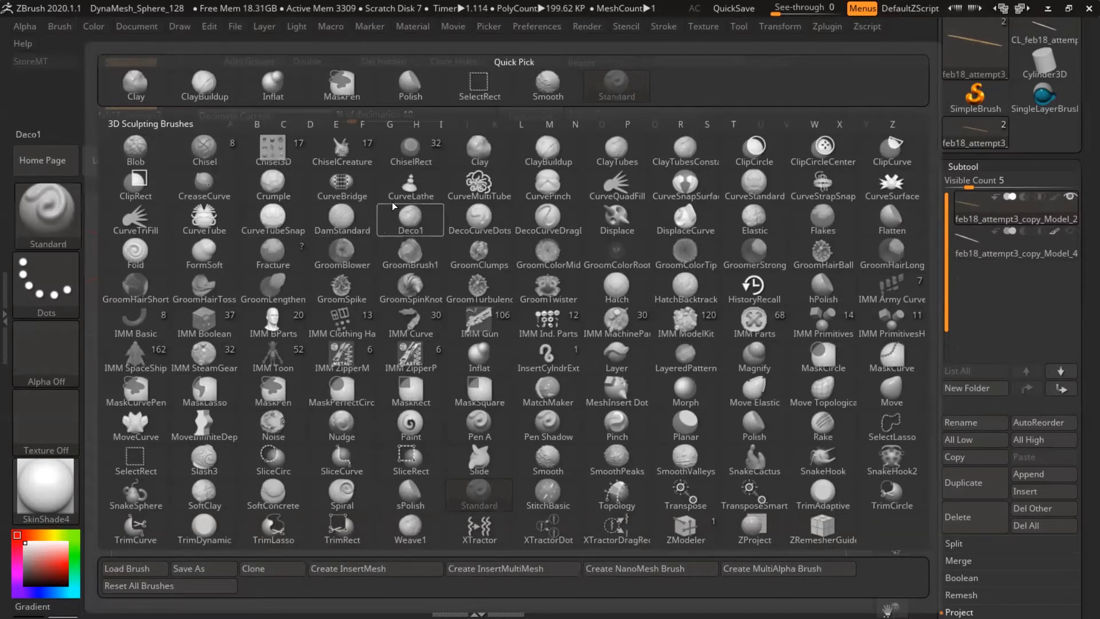
left_click(441, 124)
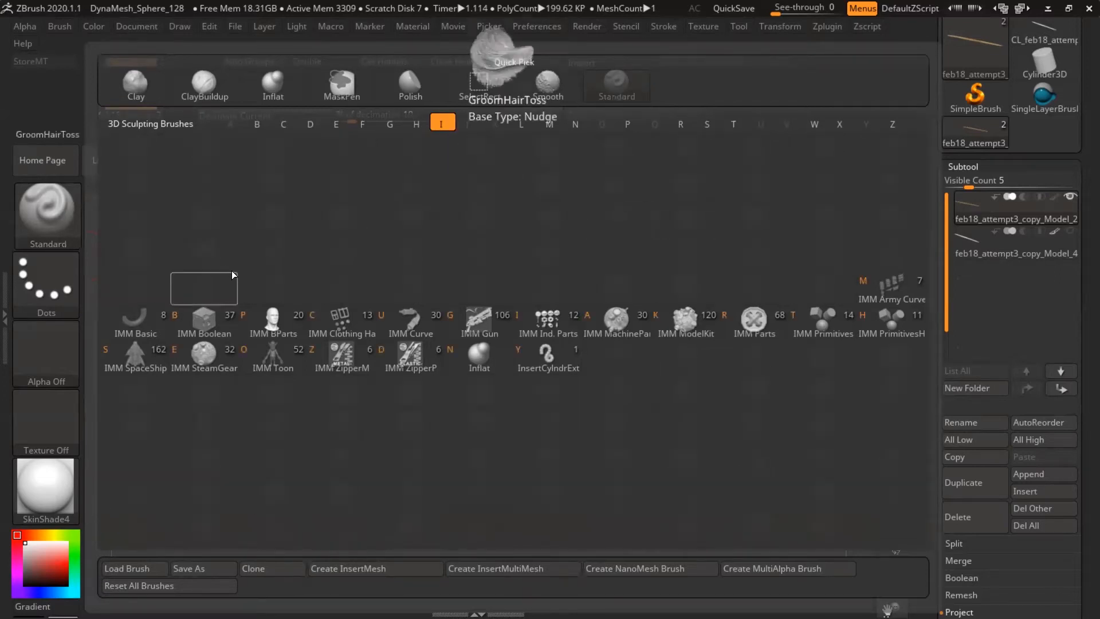
left_click(477, 358)
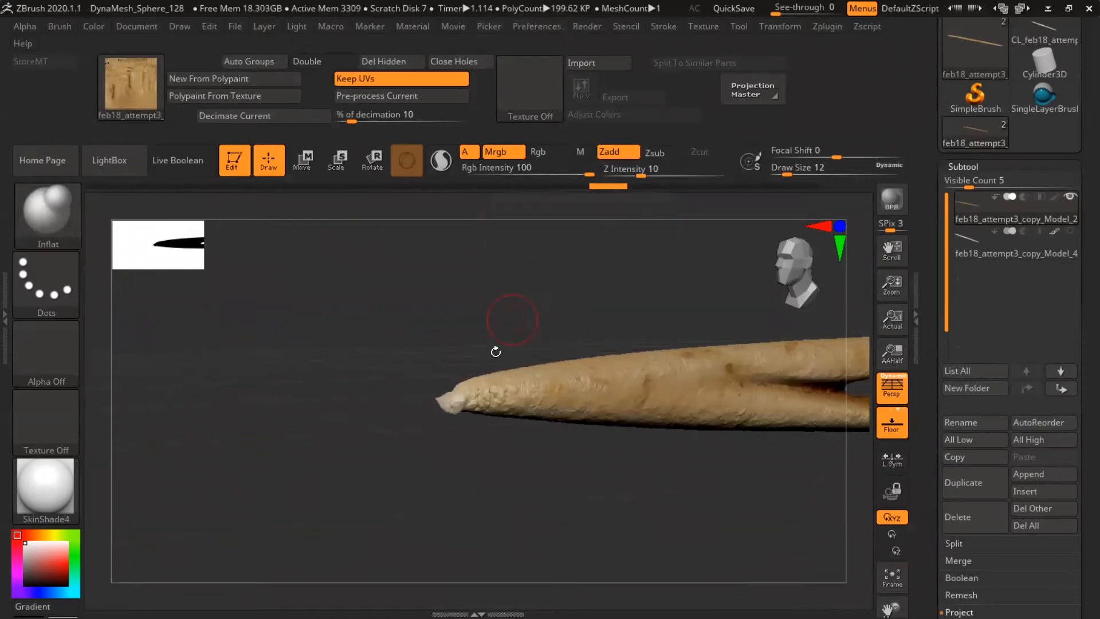
left_click(507, 148)
- Try an inflating stroke on the shaft between the jagged tip and the slot
mouse_move(444, 371)
left_mouse_down()
mouse_move(479, 368)
mouse_move(405, 351)
mouse_move(446, 381)
mouse_move(434, 393)
left_mouse_up()
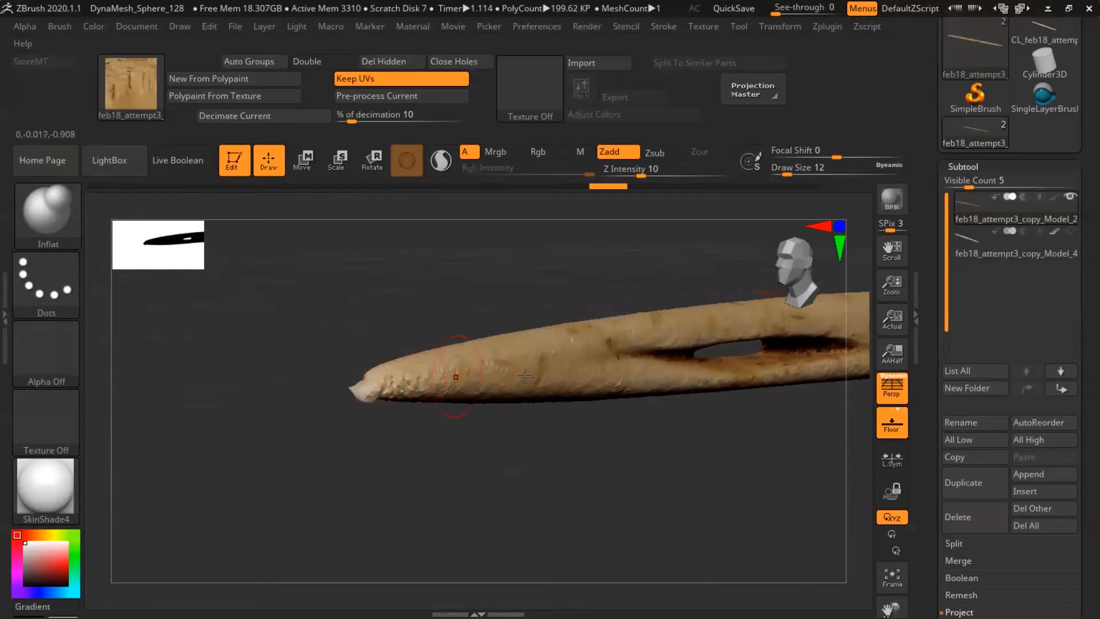
left_click_drag(529, 363, 529, 362)
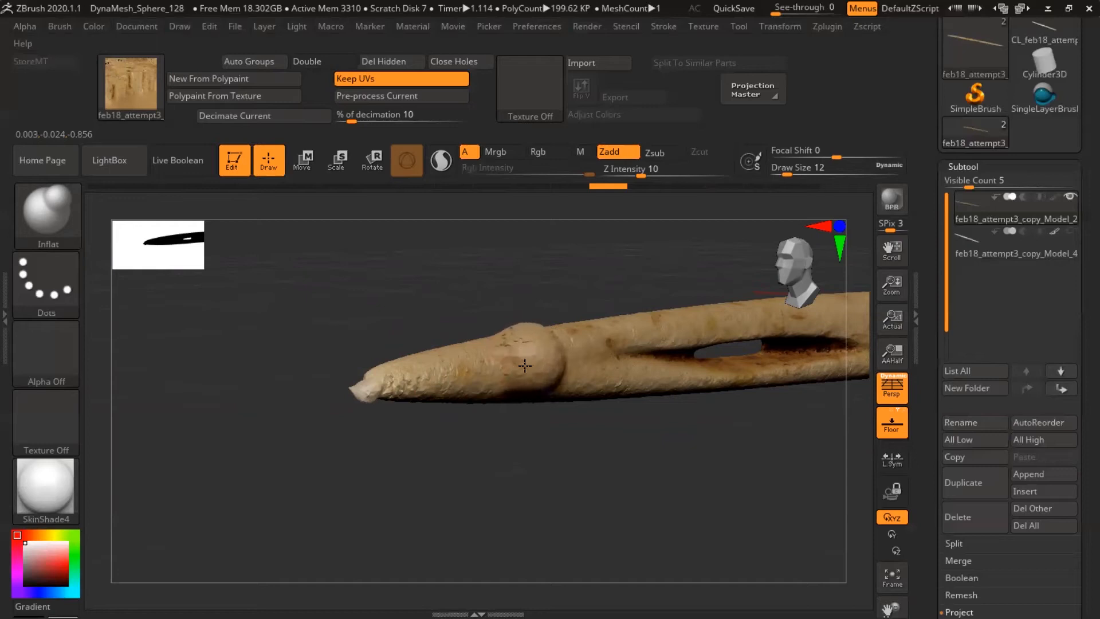
left_click_drag(522, 356, 520, 357)
mouse_move(520, 358)
right_mouse_down()
mouse_move(490, 362)
mouse_move(528, 374)
mouse_move(491, 356)
mouse_move(226, 312)
right_mouse_up()
mouse_move(394, 358)
right_mouse_down()
mouse_move(373, 332)
mouse_move(536, 339)
right_mouse_up()
key("ctrl")
key("ctrl+z")
- Try inflating the jagged tip with the Inflat brush at Z Intensity 10
mouse_move(392, 331)
right_mouse_down()
mouse_move(476, 383)
mouse_move(461, 371)
mouse_move(572, 357)
right_mouse_up()
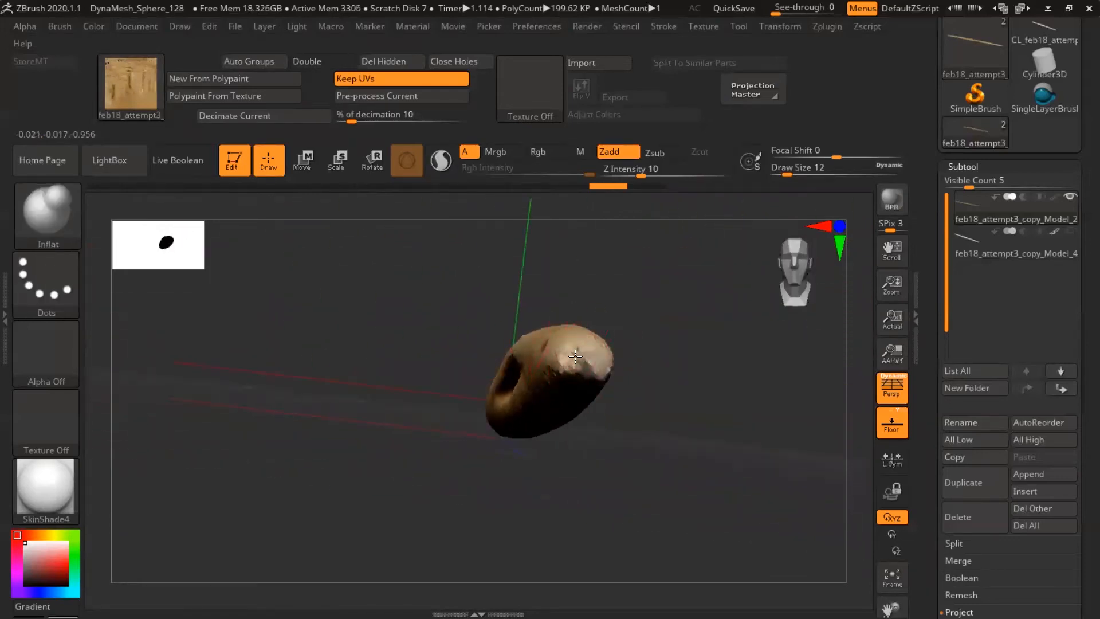
key("ctrl+shift+z")
right_click_drag(503, 395, 551, 384)
key("space")
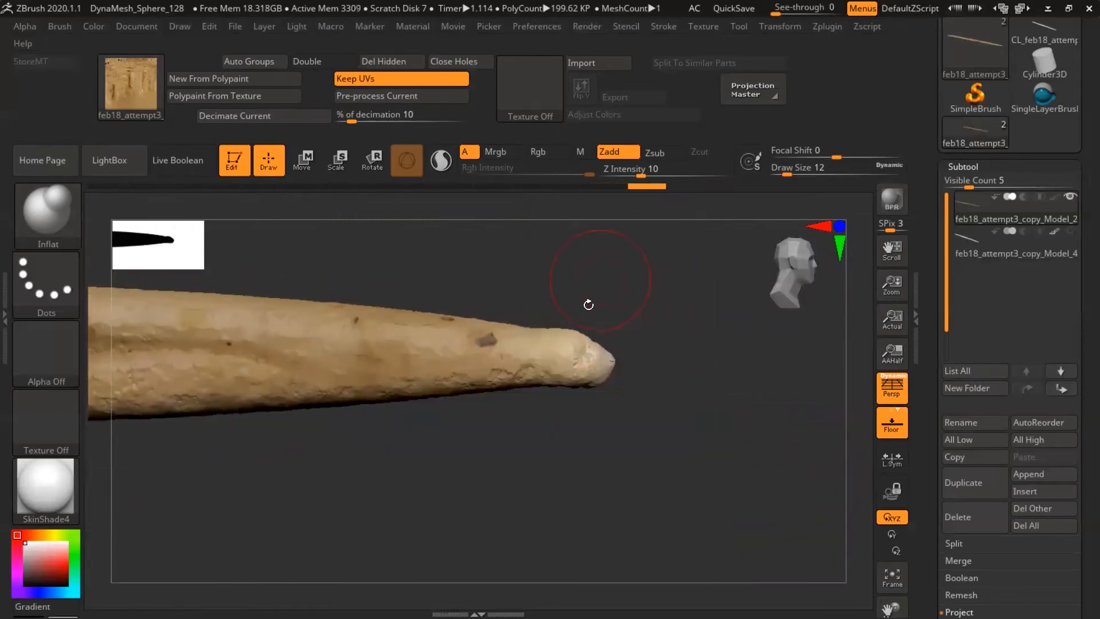
right_click_drag(634, 328, 643, 346)
key("ctrl+z")
mouse_move(591, 316)
right_mouse_down()
mouse_move(527, 325)
mouse_move(560, 330)
right_mouse_up()
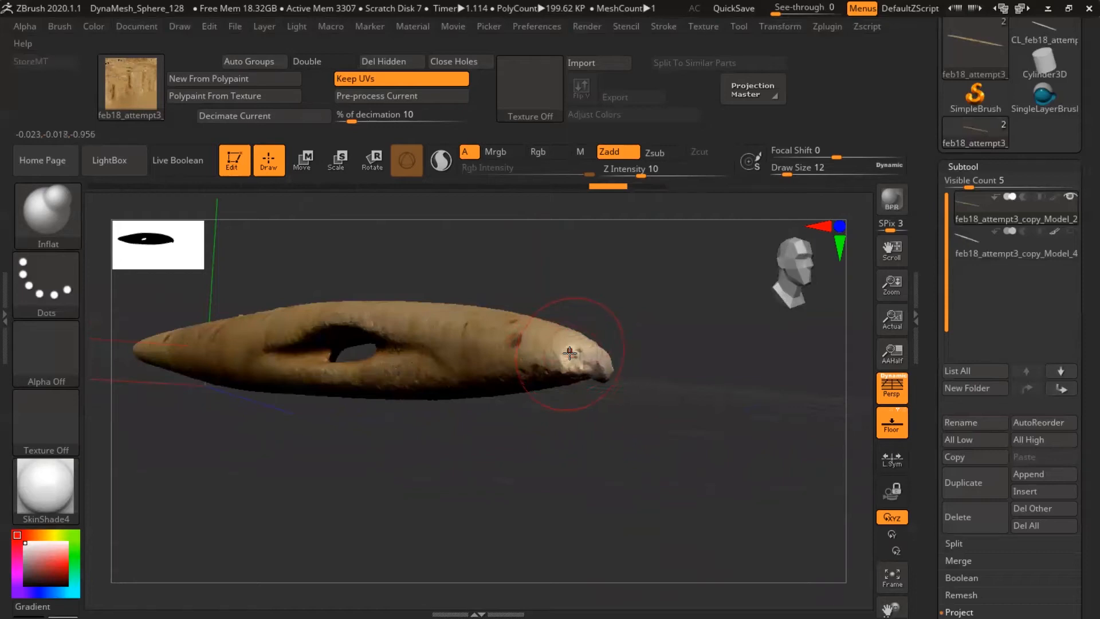
left_click_drag(569, 353, 573, 357)
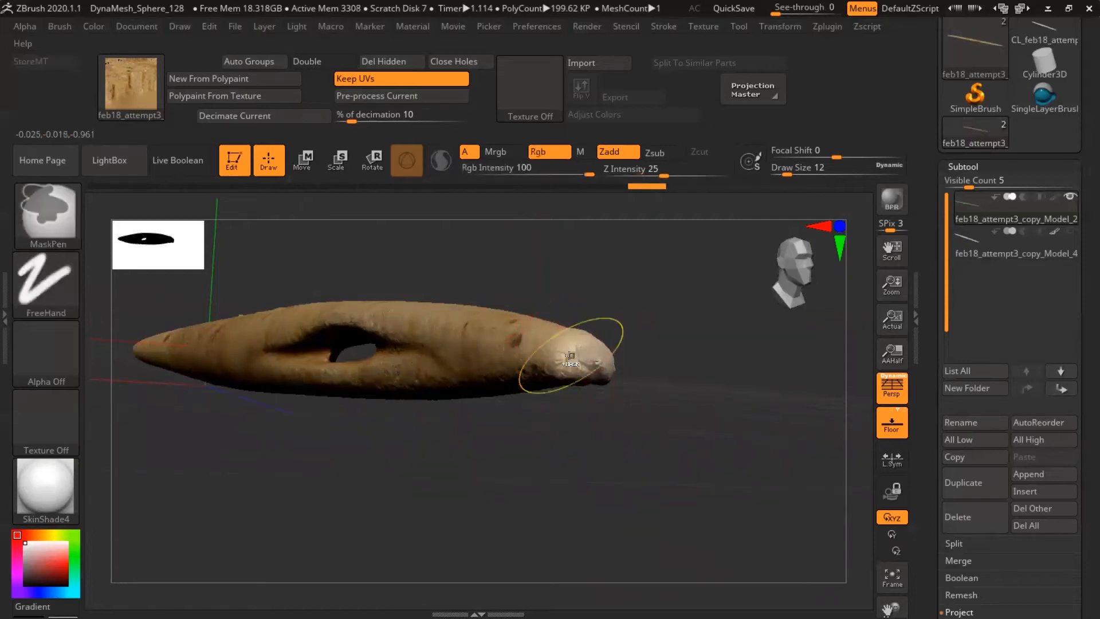
key("ctrl+z")
- Try inflating the tip more strongly with Z Intensity 60
left_click_drag(655, 175, 698, 175)
left_click_drag(582, 358, 585, 366)
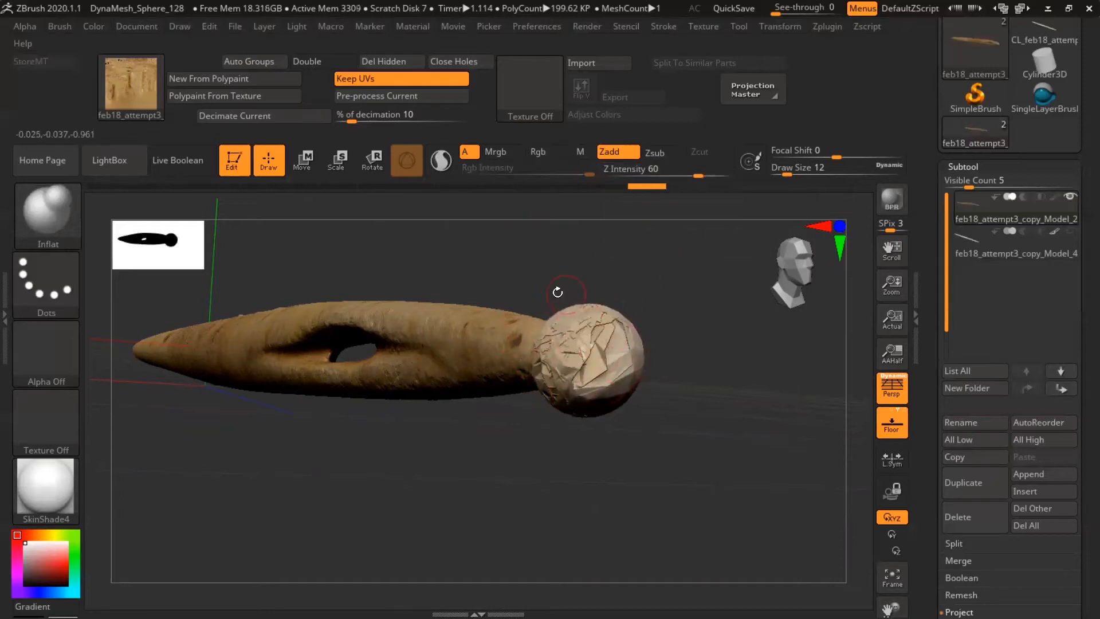
right_click_drag(502, 363, 540, 357)
left_click_drag(509, 336, 511, 333)
key("ctrl+z")
key("ctrl+z")
key("ctrl+z")
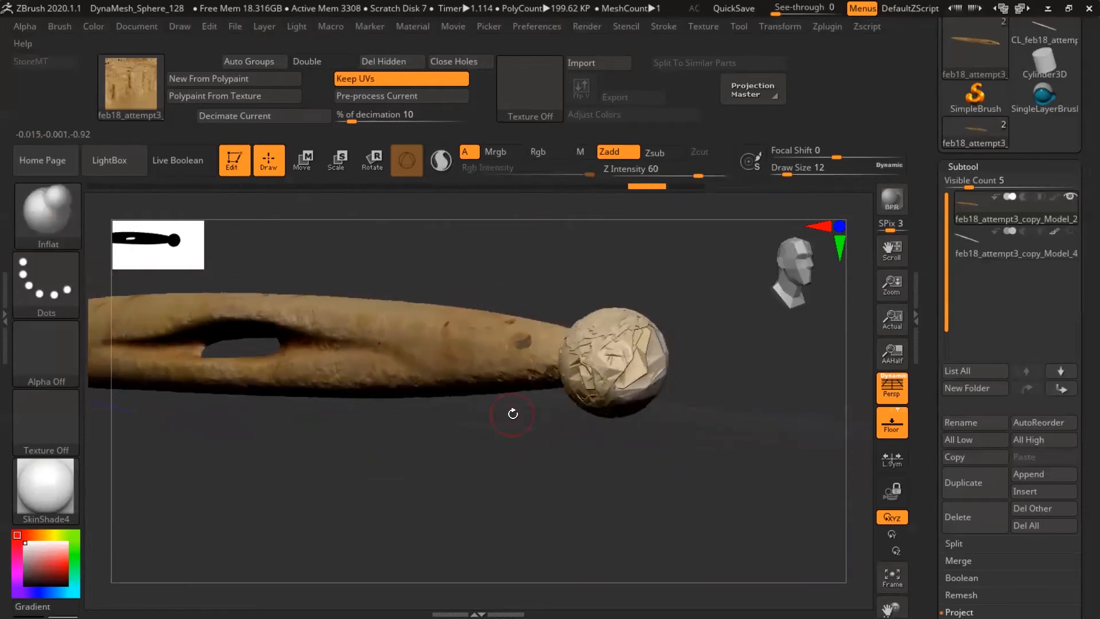
- Set the Inflat brush's Z Intensity to 5 and build up the jagged tip into a rounded end
left_click_drag(630, 173, 629, 176)
left_click_drag(644, 275, 591, 309)
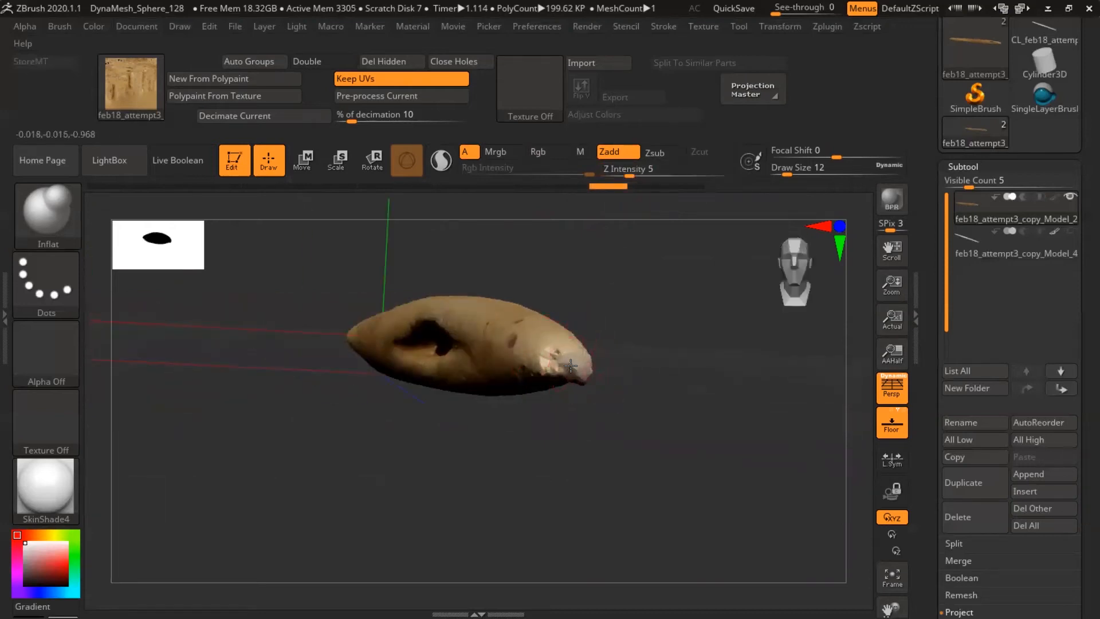
left_click_drag(517, 375, 676, 374)
left_click_drag(673, 432, 567, 335)
left_click_drag(574, 403, 512, 468)
mouse_move(498, 395)
left_mouse_down()
mouse_move(624, 402)
mouse_move(607, 424)
mouse_move(589, 389)
mouse_move(625, 418)
mouse_move(618, 428)
mouse_move(536, 430)
mouse_move(602, 462)
mouse_move(633, 444)
left_mouse_up()
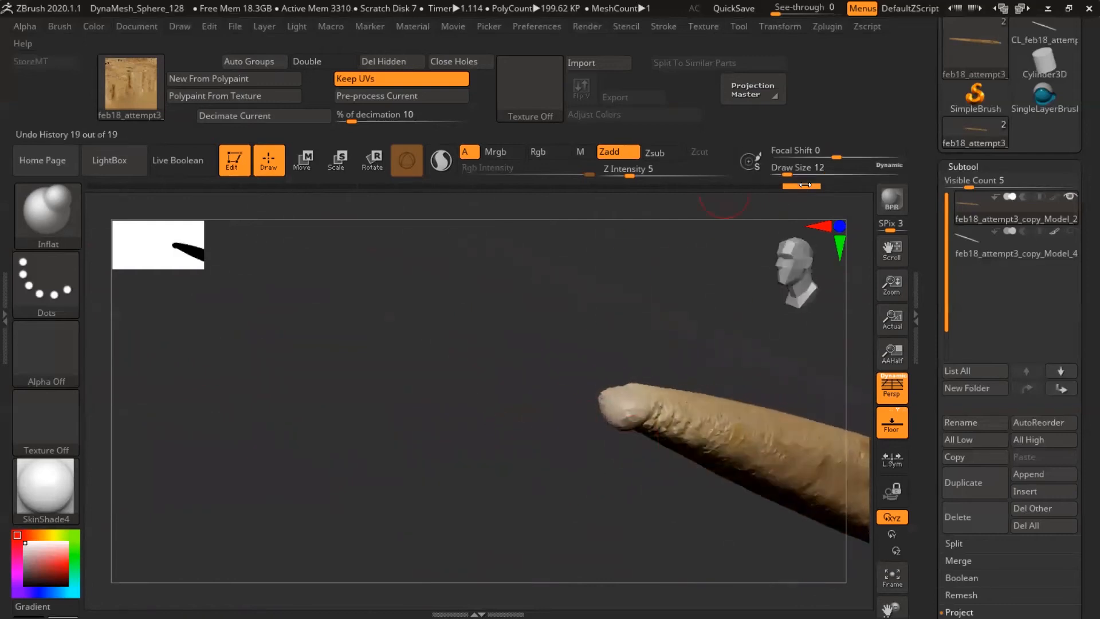
- Compare the inflated tip with its previous states in the undo history and return to the latest one
key("ctrl+z")
key("ctrl+z")
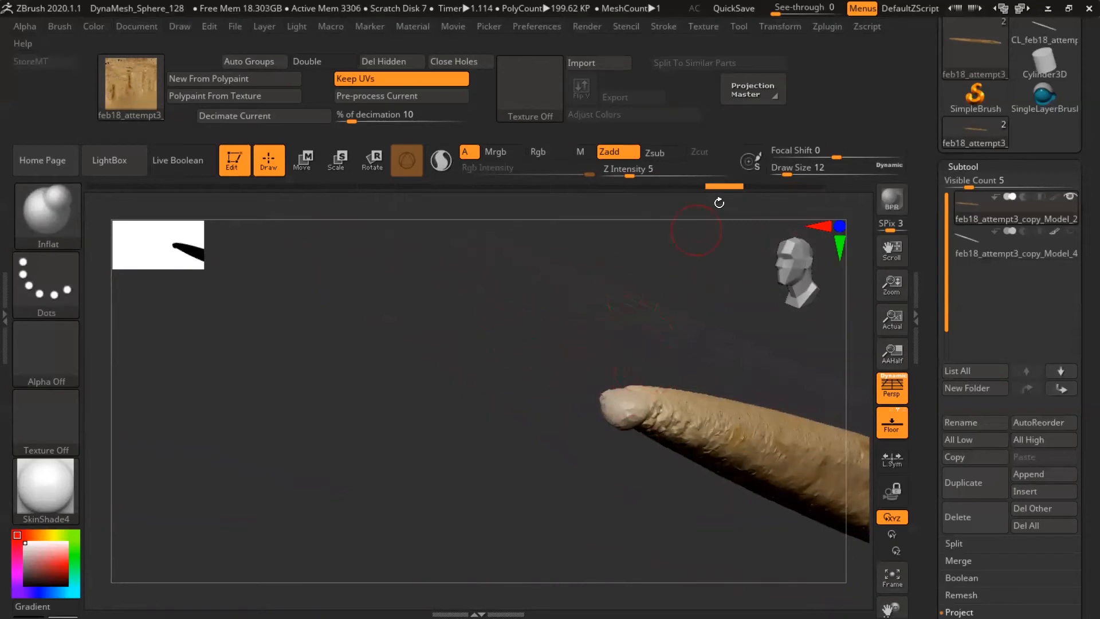
left_click(834, 187)
- Try smoothing the shaft surface just behind the tip with the Smooth brush at Z Intensity 100
left_click_drag(539, 364, 367, 338)
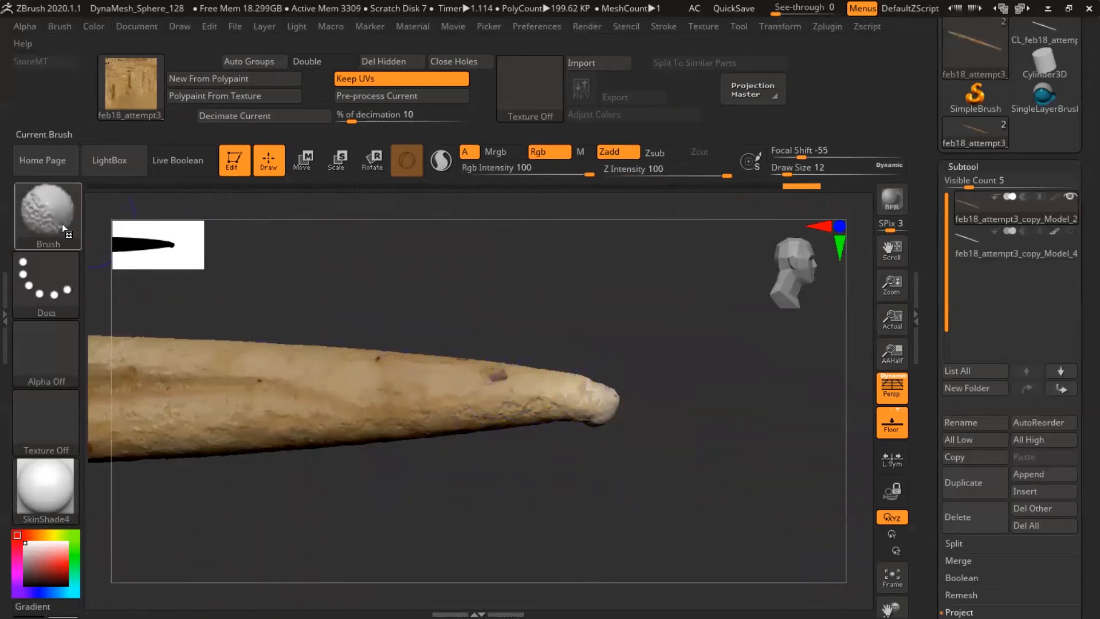
mouse_move(455, 390)
left_mouse_down("shift")
mouse_move(217, 401)
mouse_move(281, 381)
left_mouse_up("shift")
left_click_drag(329, 471, 354, 316)
mouse_move(374, 366)
left_mouse_down()
mouse_move(376, 380)
mouse_move(401, 384)
left_mouse_up()
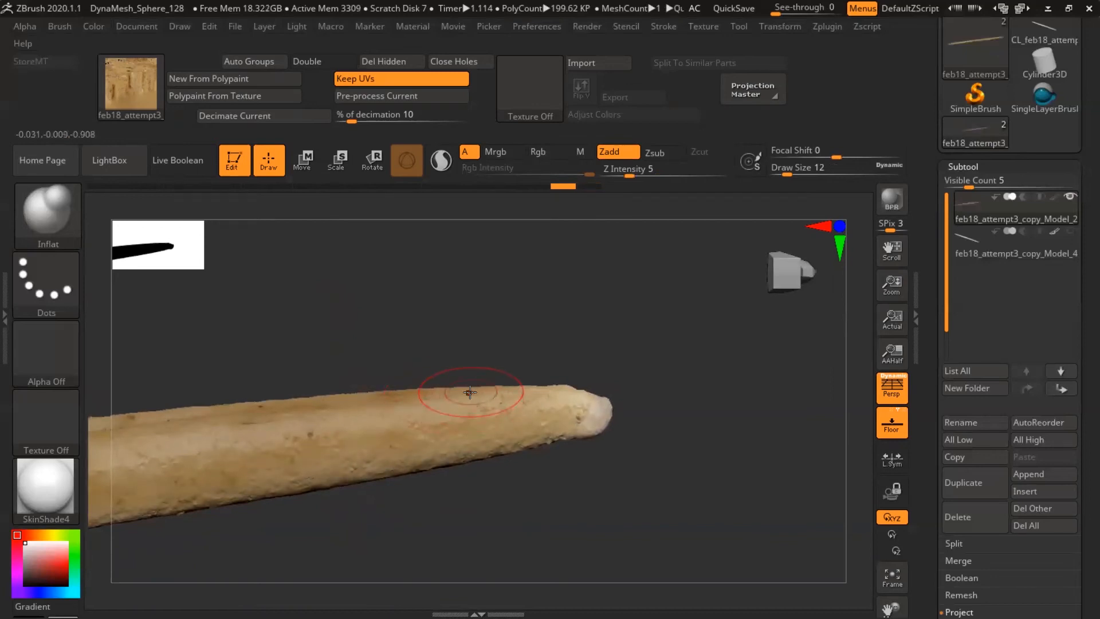
key("shift")
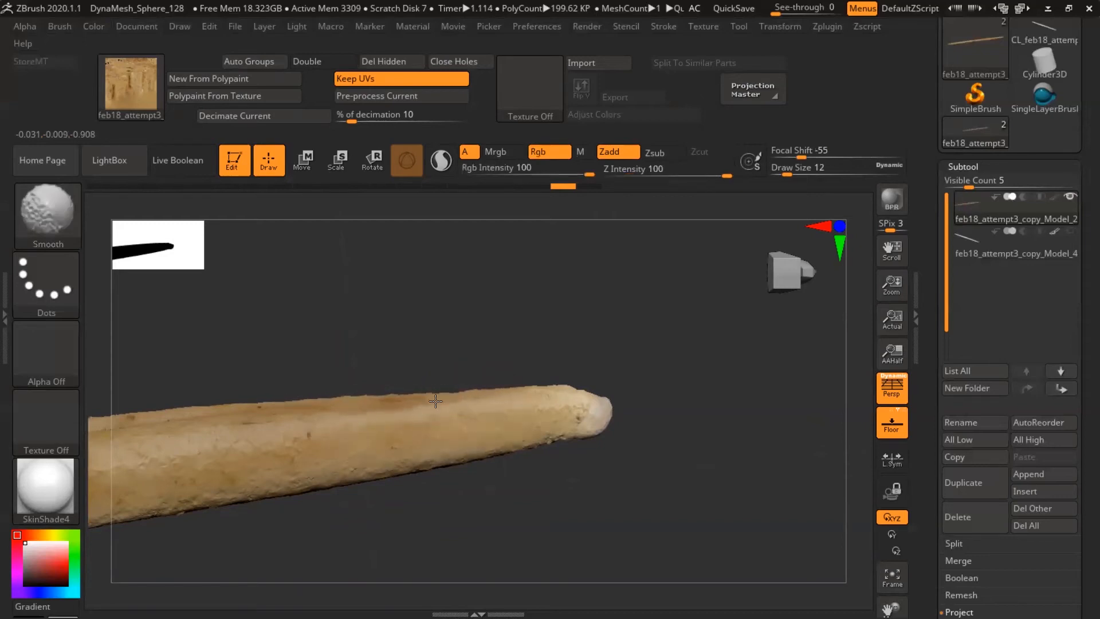
left_click_drag(450, 403, 457, 378, "shift")
mouse_move(439, 402)
right_mouse_down()
mouse_move(423, 412)
mouse_move(478, 356)
mouse_move(487, 401)
mouse_move(545, 375)
mouse_move(509, 364)
mouse_move(504, 337)
mouse_move(516, 325)
right_mouse_up()
key("ctrl+z")
mouse_move(535, 401)
left_mouse_down("shift")
mouse_move(566, 410)
mouse_move(473, 452)
mouse_move(433, 419)
mouse_move(572, 449)
left_mouse_up("shift")
key("ctrl+z")
mouse_move(511, 352)
left_mouse_down()
mouse_move(527, 364)
mouse_move(504, 465)
mouse_move(520, 452)
left_mouse_up()
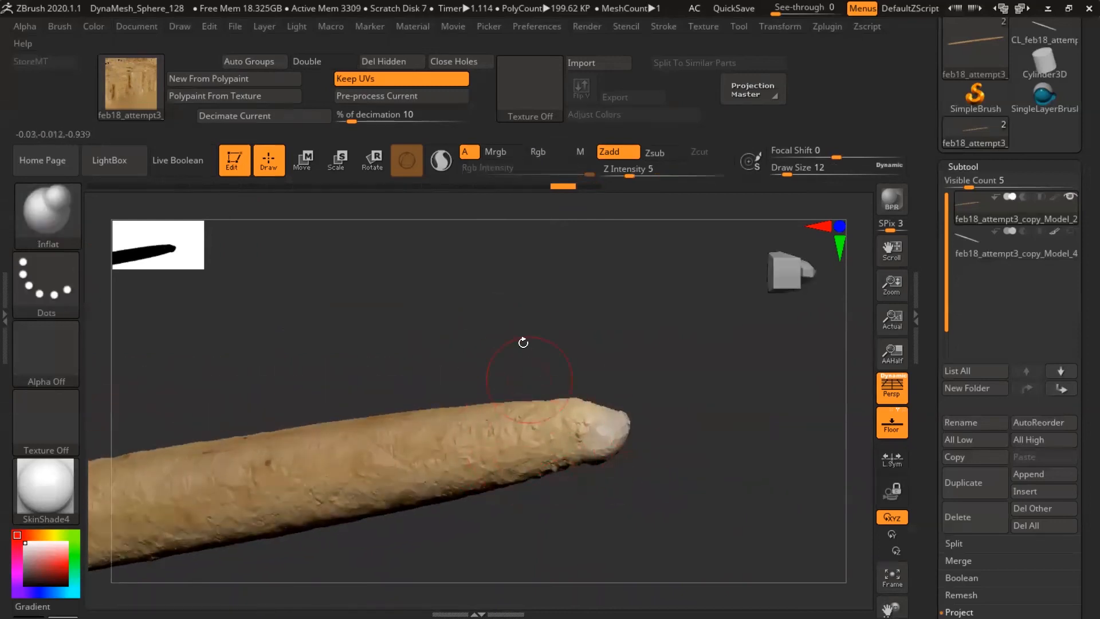
left_click_drag(525, 363, 536, 347)
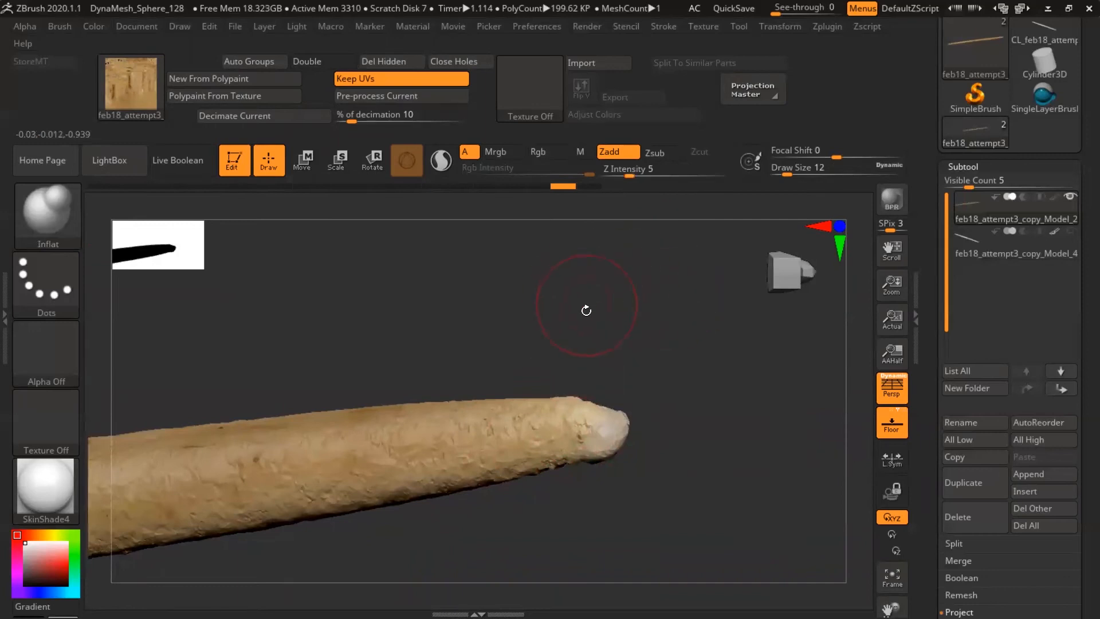
- Lower the Smooth brush's Z Intensity to 5 and smooth the rounded tip from several sides
key("shift")
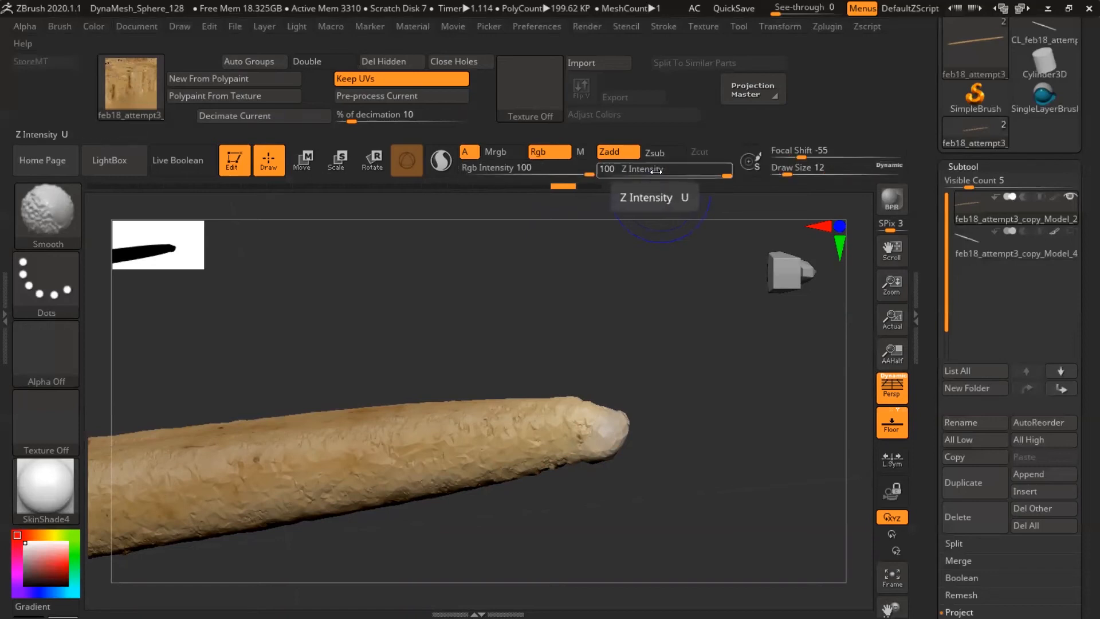
left_click_drag(660, 175, 650, 174)
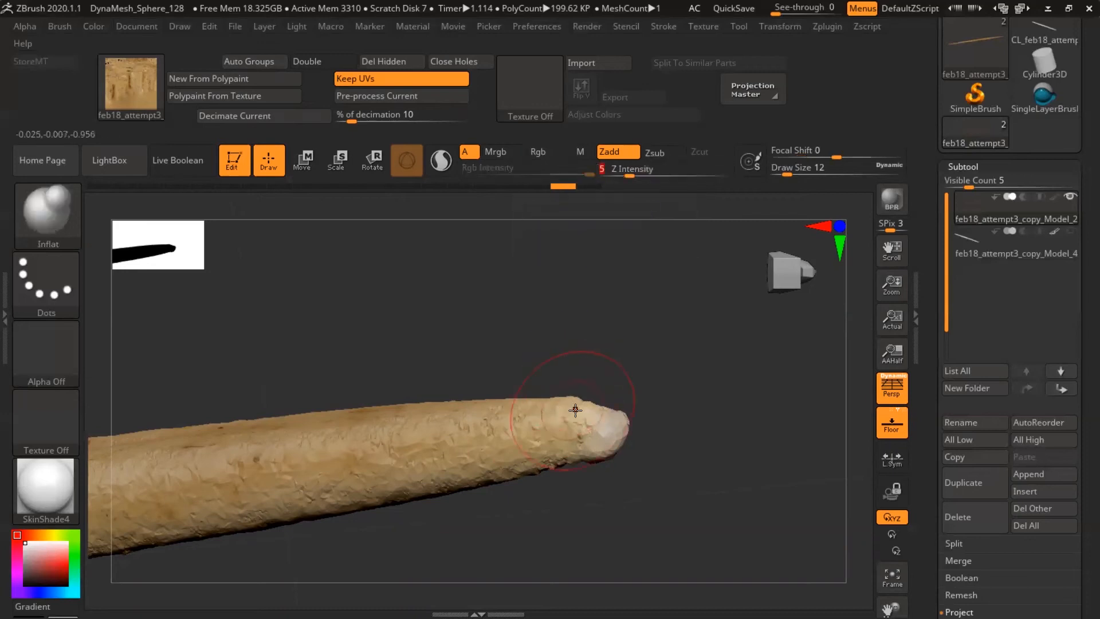
right_click_drag(576, 406, 568, 422)
key("shift")
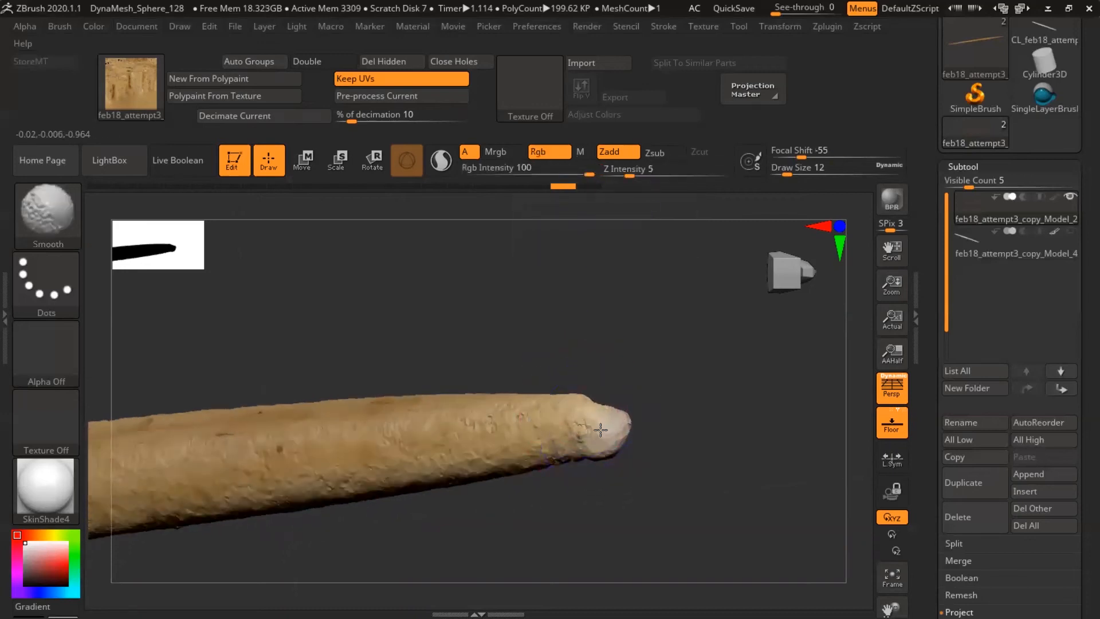
right_click_drag(621, 473, 504, 457)
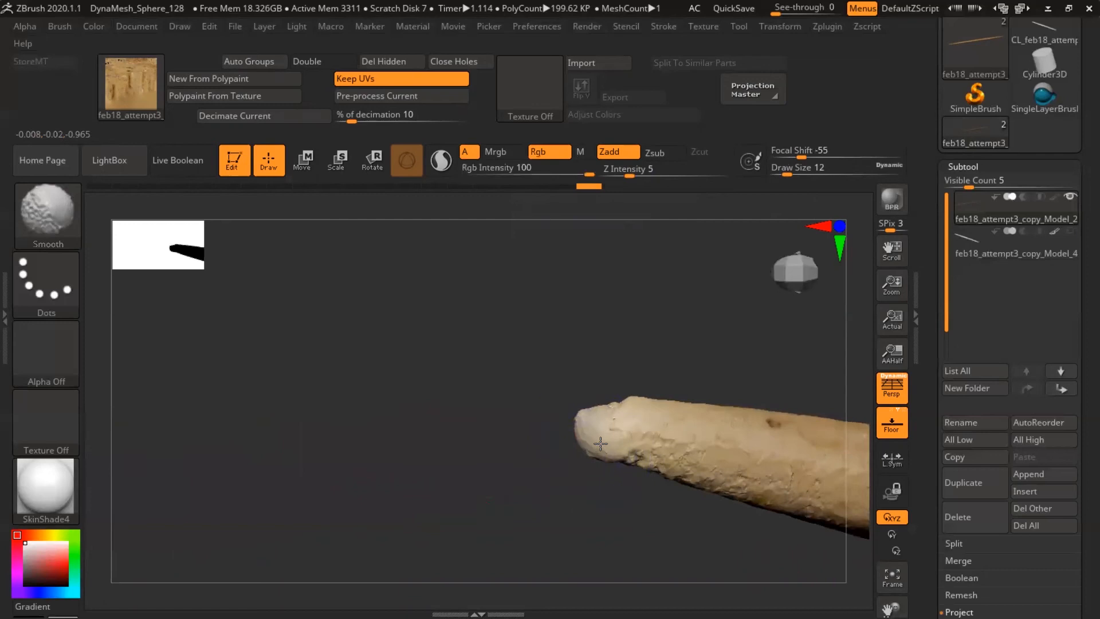
mouse_move(603, 489)
right_mouse_down()
mouse_move(603, 466)
mouse_move(584, 472)
mouse_move(590, 445)
mouse_move(577, 437)
mouse_move(574, 475)
right_mouse_up()
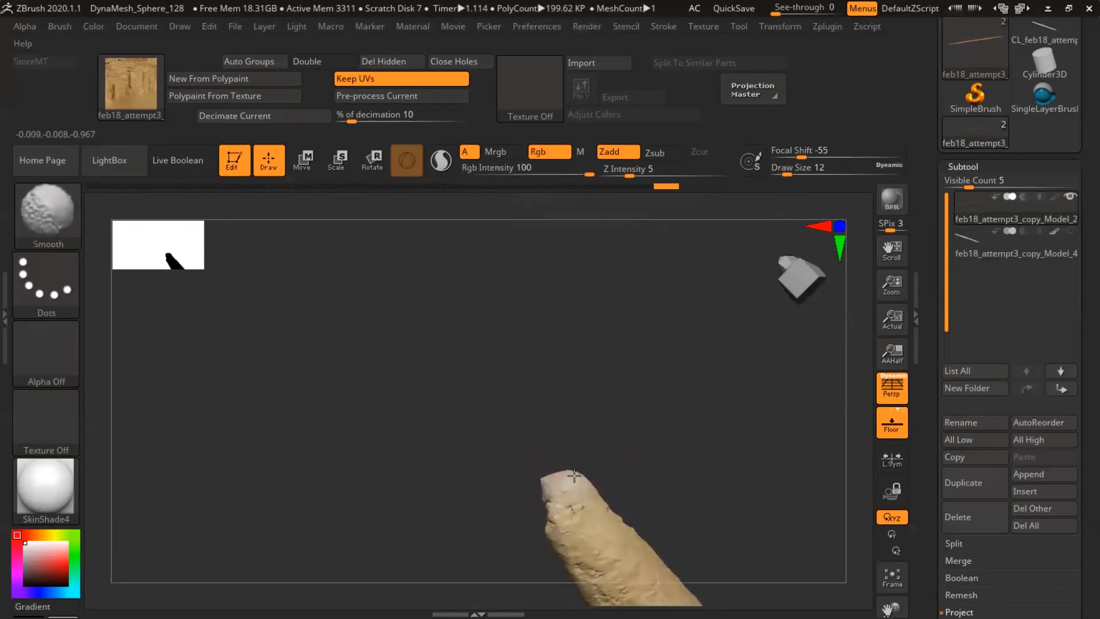
mouse_move(586, 438)
right_mouse_down()
mouse_move(596, 469)
mouse_move(668, 514)
right_mouse_up()
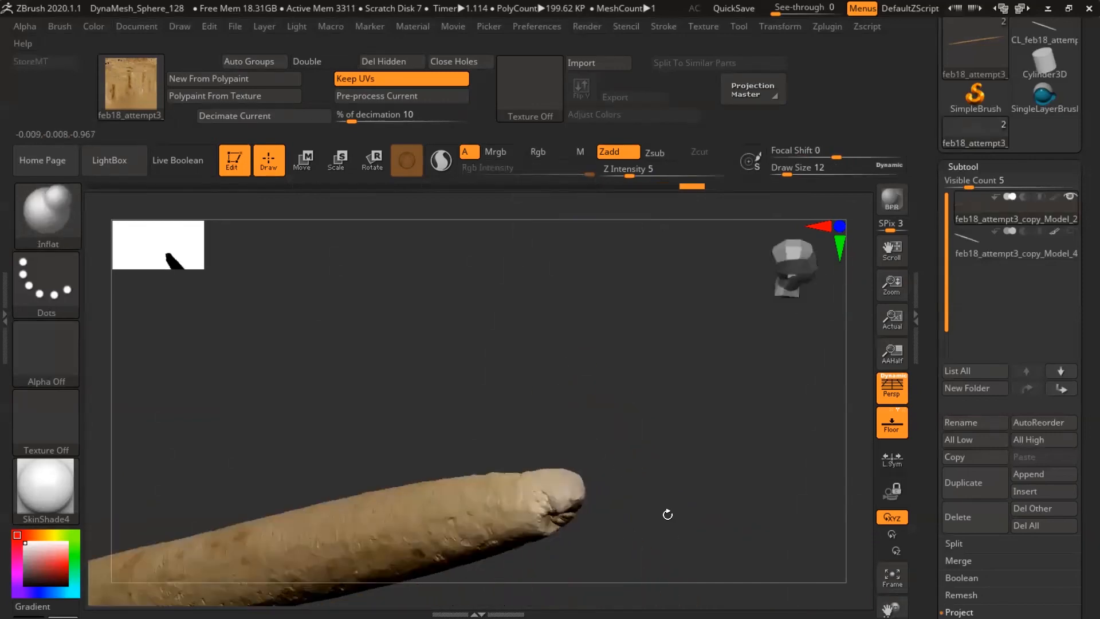
- Enlarge the draw size to 35 and smooth the creases where the rounded tip meets the shaft
key("shift")
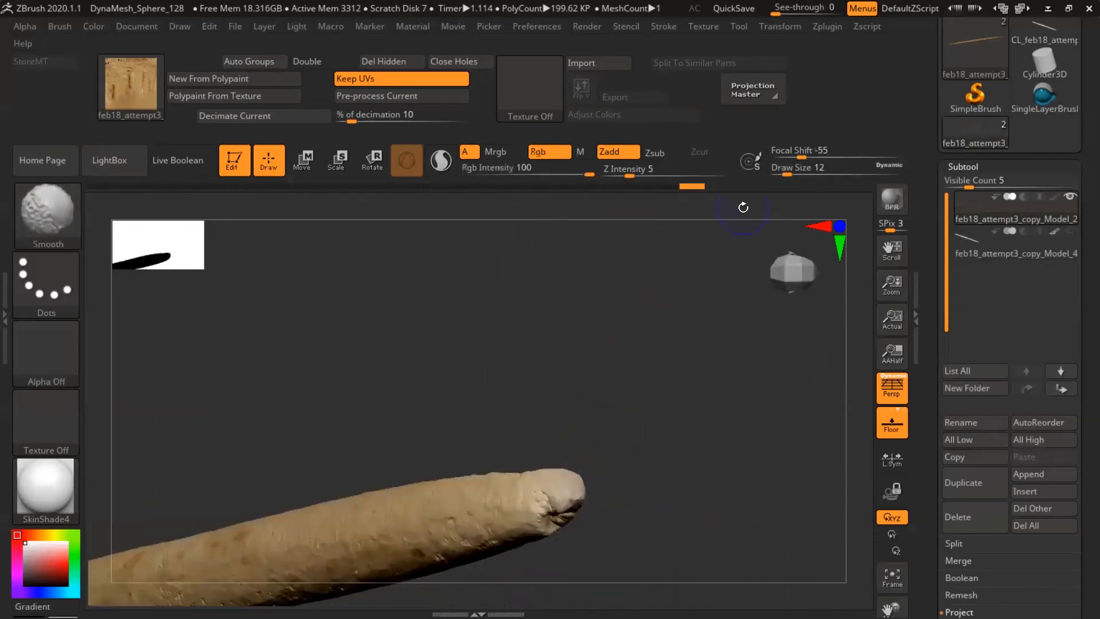
left_click(797, 178)
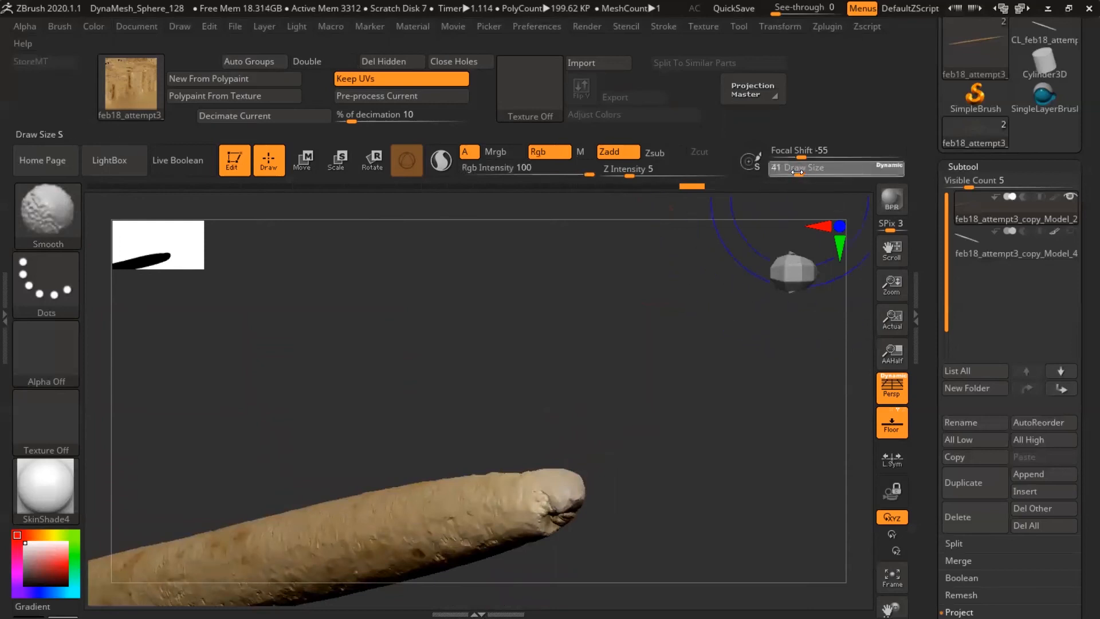
left_click_drag(796, 173, 798, 173)
left_click_drag(551, 509, 555, 507, "shift")
right_click_drag(579, 507, 497, 513)
left_click_drag(553, 499, 560, 498, "shift")
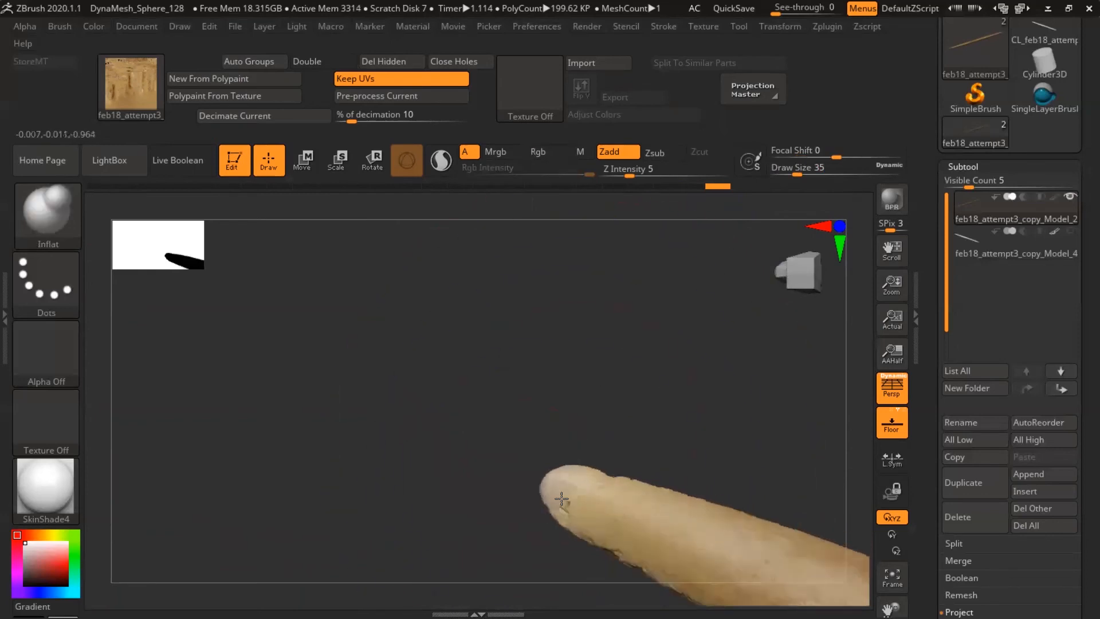
right_click_drag(561, 498, 580, 491)
left_click_drag(594, 481, 598, 471, "shift")
mouse_move(575, 395)
right_mouse_down()
mouse_move(542, 517)
mouse_move(570, 458)
right_mouse_up()
mouse_move(599, 377)
right_mouse_down()
mouse_move(590, 401)
mouse_move(630, 366)
right_mouse_up()
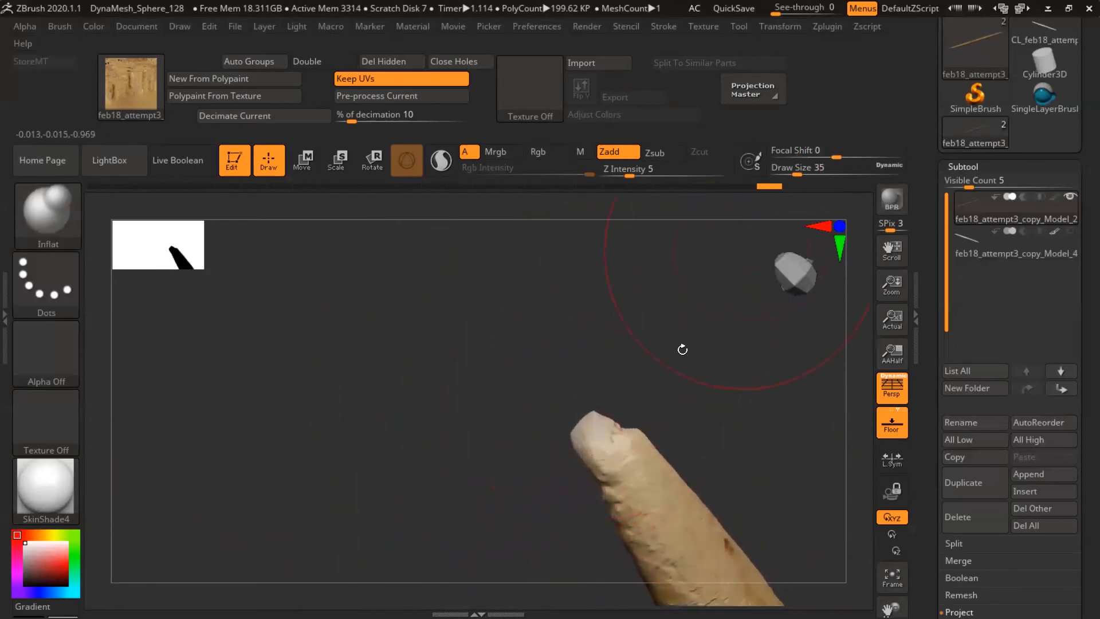
- Reduce the draw size to 9 and inflate the dents around the tip with the Inflat brush
key("s")
left_click_drag(698, 342, 690, 342)
right_click_drag(670, 372, 645, 429)
left_click_drag(617, 441, 622, 438)
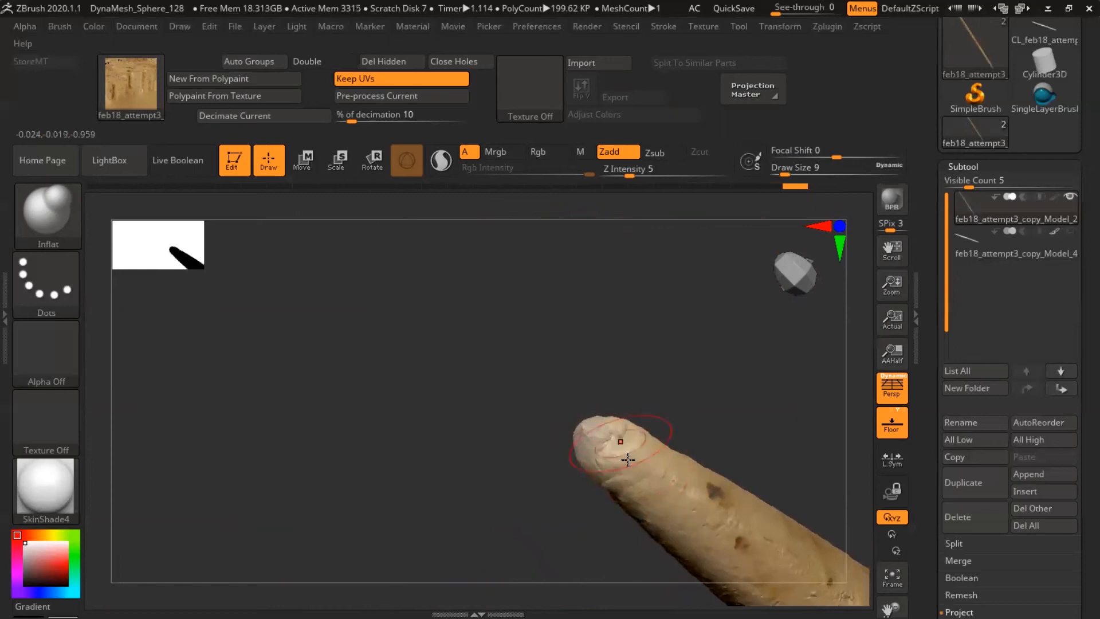
right_click_drag(626, 423, 646, 376)
left_click_drag(620, 438, 620, 449)
mouse_move(613, 439)
right_mouse_down()
mouse_move(567, 405)
mouse_move(587, 344)
mouse_move(638, 439)
mouse_move(583, 484)
mouse_move(598, 444)
right_mouse_up()
mouse_move(606, 437)
left_mouse_down()
mouse_move(621, 427)
mouse_move(612, 430)
left_mouse_up()
mouse_move(609, 431)
right_mouse_down()
mouse_move(611, 394)
mouse_move(634, 440)
right_mouse_up()
- Smooth the built-up tip from several sides and touch it up with a short inflating stroke
key("shift")
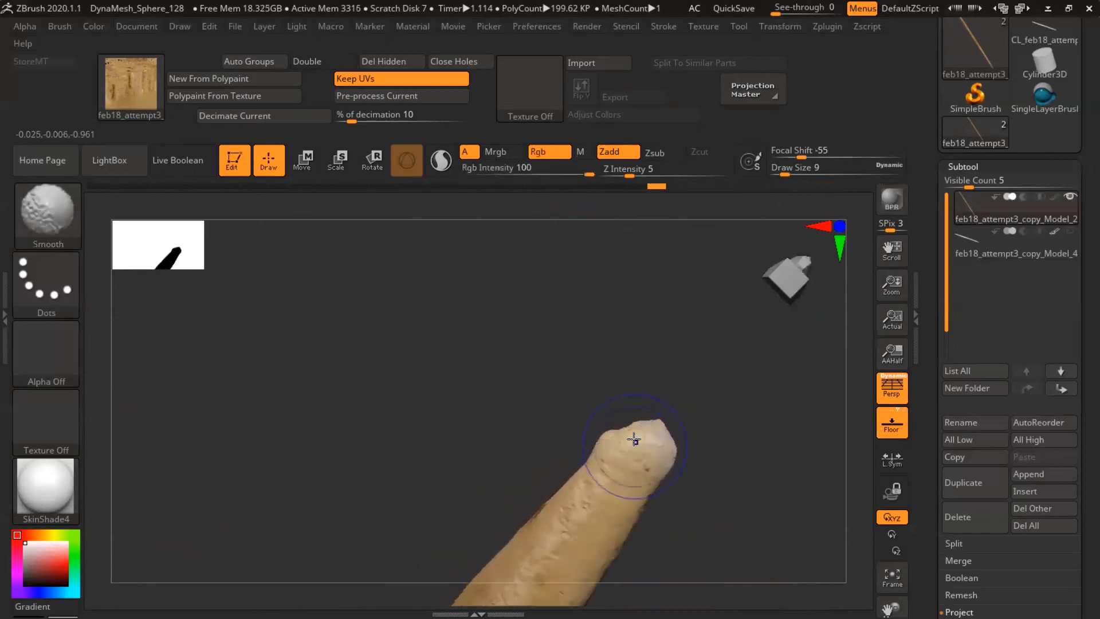
left_click_drag(632, 441, 623, 440, "shift")
mouse_move(658, 444)
right_mouse_down()
mouse_move(560, 484)
mouse_move(569, 511)
right_mouse_up()
mouse_move(675, 443)
left_mouse_down("shift")
mouse_move(668, 457)
mouse_move(690, 453)
left_mouse_up("shift")
right_click_drag(687, 454, 676, 507)
left_click_drag(715, 414, 737, 414, "shift")
left_click_drag(741, 413, 764, 421, "shift")
mouse_move(766, 424)
right_mouse_down("ctrl")
mouse_move(547, 376)
mouse_move(591, 418)
right_mouse_up("ctrl")
left_click_drag(743, 425, 740, 438)
- Compare the repaired tip with the feb18_attempt3_copy_Model_4 subtool and reselect feb18_attempt3_copy_Model_2
mouse_move(741, 438)
right_mouse_down()
mouse_move(680, 442)
mouse_move(442, 357)
right_mouse_up()
mouse_move(646, 442)
right_mouse_down("ctrl")
mouse_move(639, 408)
mouse_move(542, 362)
mouse_move(556, 458)
mouse_move(477, 502)
mouse_move(483, 363)
mouse_move(495, 404)
mouse_move(537, 414)
mouse_move(590, 398)
mouse_move(649, 415)
mouse_move(833, 355)
right_mouse_up("ctrl")
left_click(1070, 232)
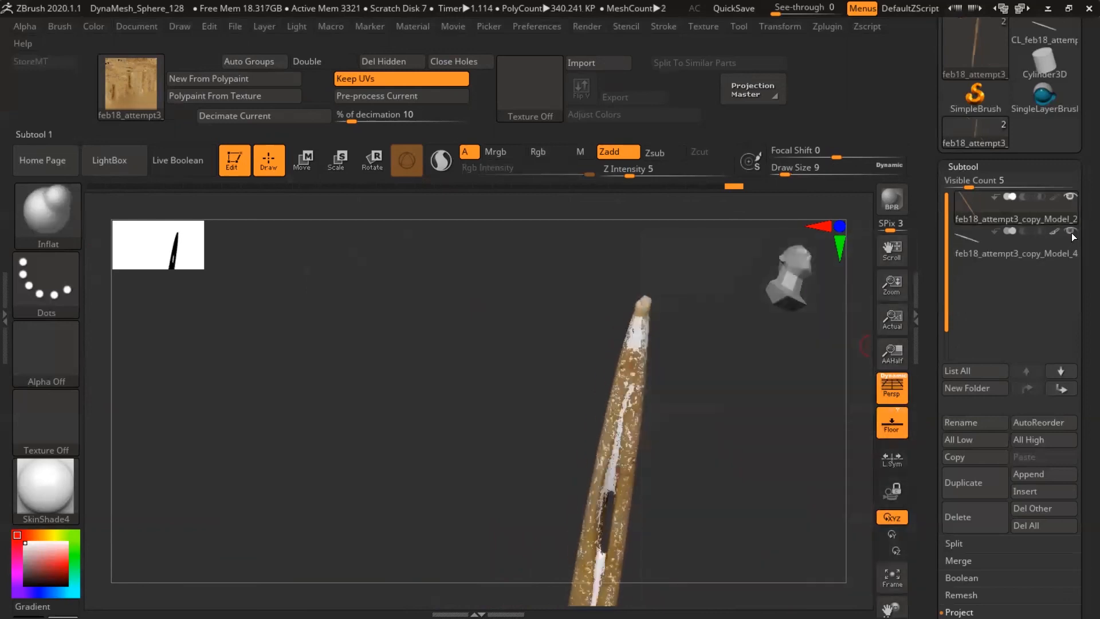
left_click(1068, 232)
left_click(973, 236)
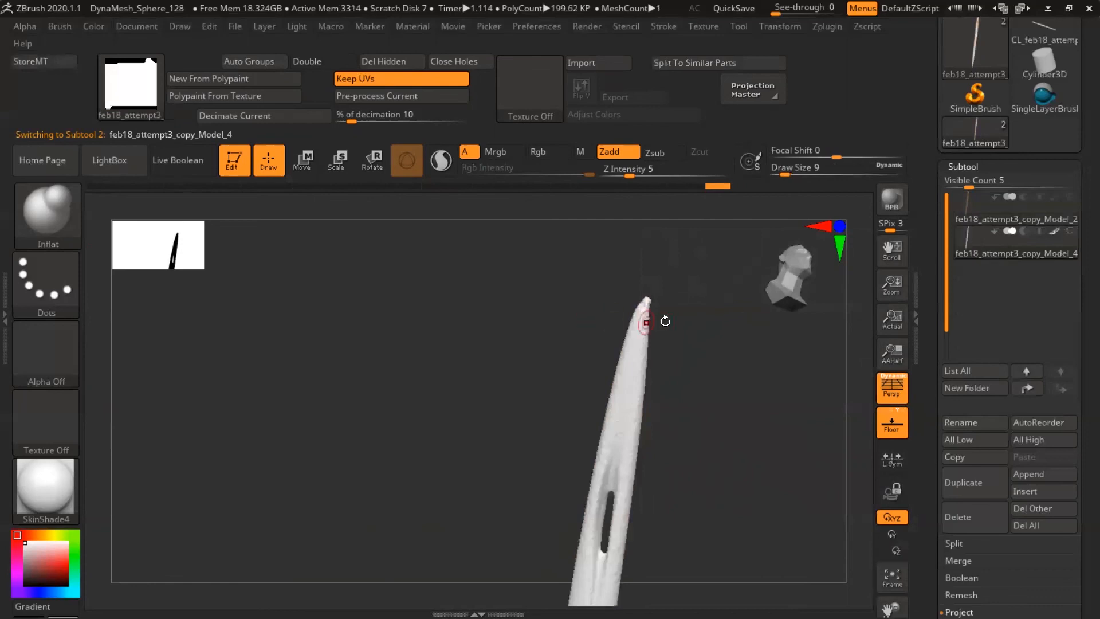
left_click(960, 211)
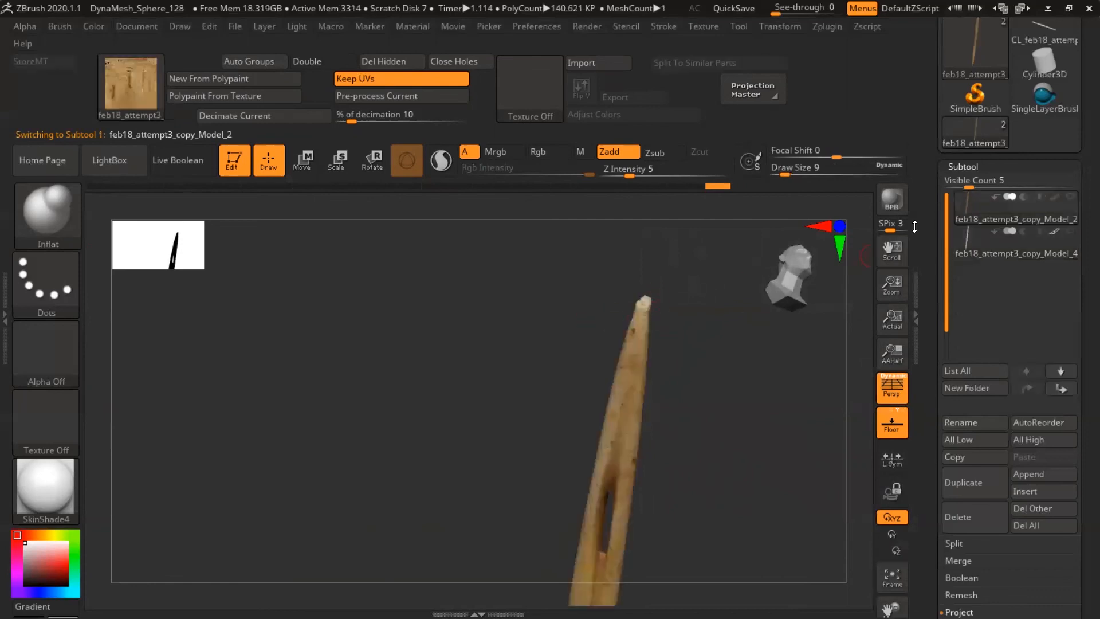
- Examine the repaired tip and the adjoining shaft surface up close from several sides
right_click_drag(593, 312, 607, 401, "ctrl")
right_click_drag(686, 292, 634, 467, "alt")
mouse_move(599, 384)
right_mouse_down("ctrl")
mouse_move(592, 434)
mouse_move(580, 440)
mouse_move(604, 491)
mouse_move(580, 480)
mouse_move(608, 426)
right_mouse_up("ctrl")
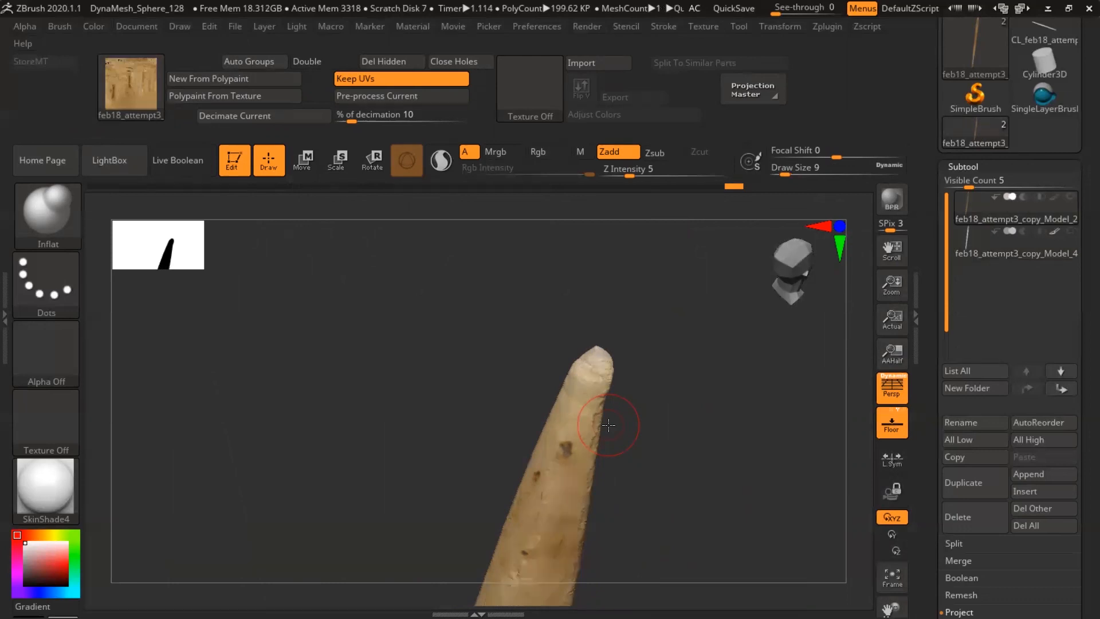
mouse_move(611, 419)
left_mouse_down()
mouse_move(627, 367)
mouse_move(585, 409)
mouse_move(544, 564)
mouse_move(542, 514)
mouse_move(580, 443)
left_mouse_up()
key("ctrl")
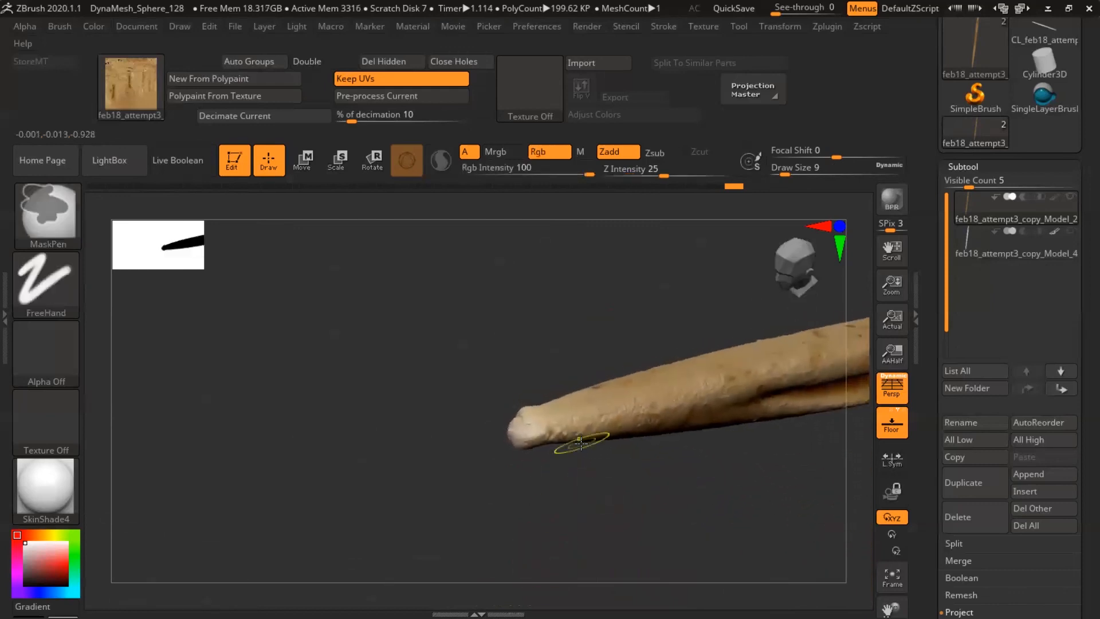